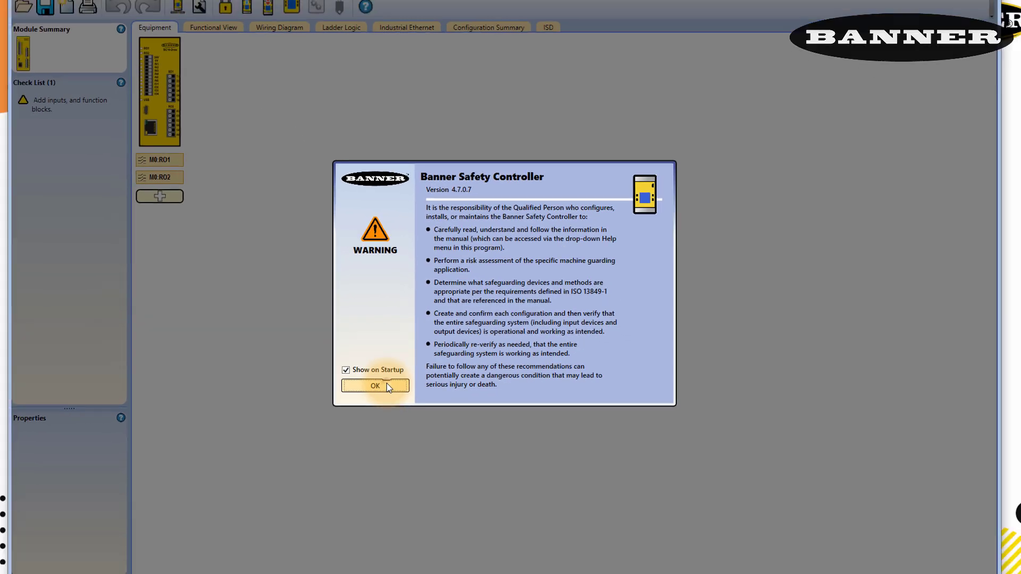
Dismiss the startup safety warning and add a Gate Switch safety input to the module.
left_click(267, 437)
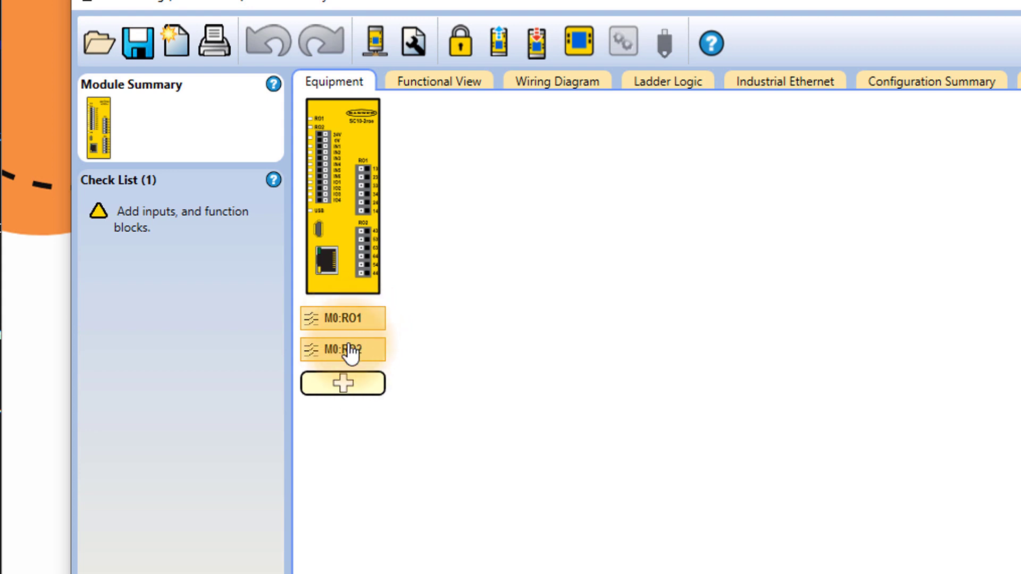
left_click(344, 383)
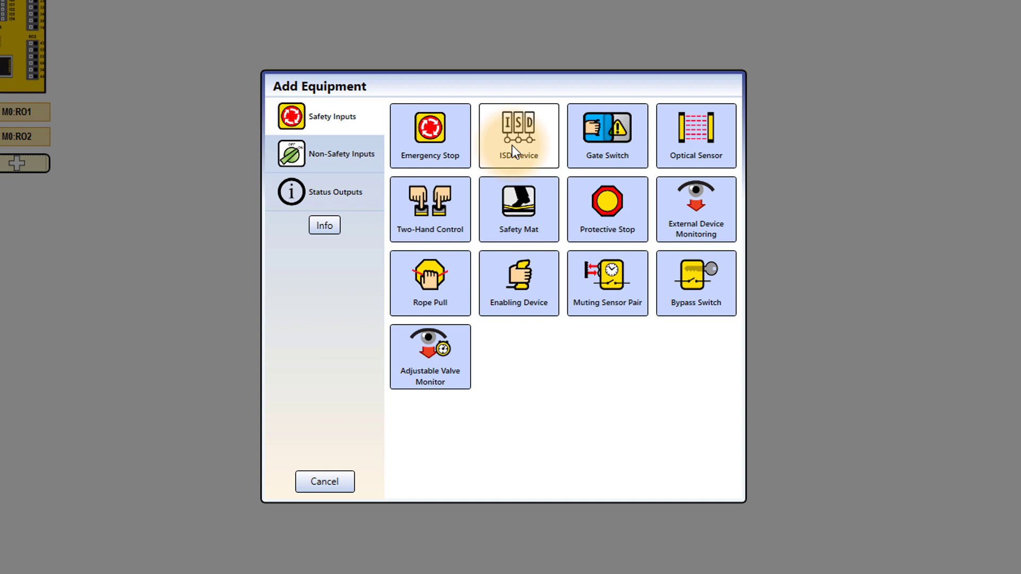
left_click(635, 157)
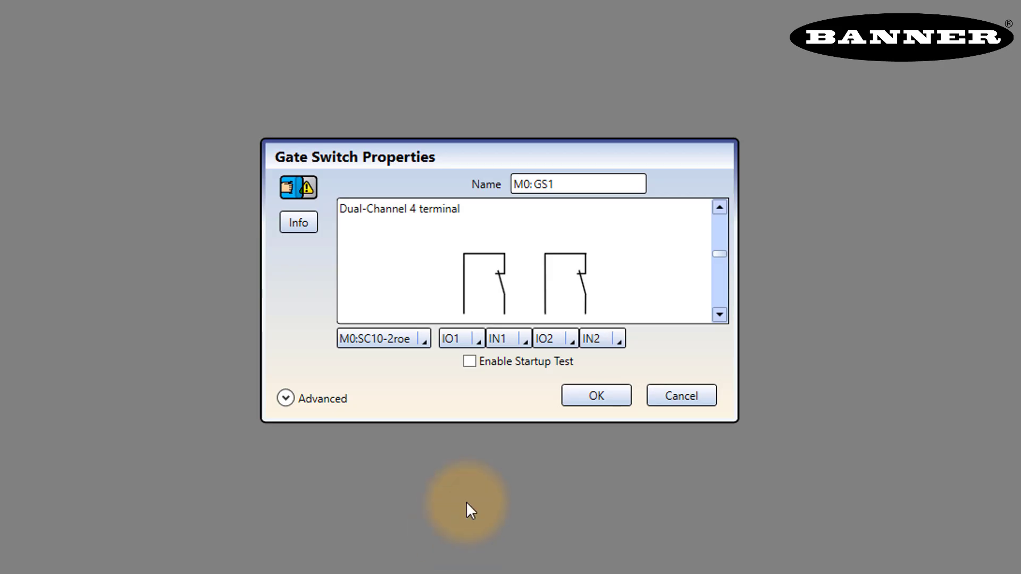
Browse the gate switch circuit types and settle on Complementary 3 terminal on IO1, IN1, IN2.
left_click(720, 209)
left_click(721, 208)
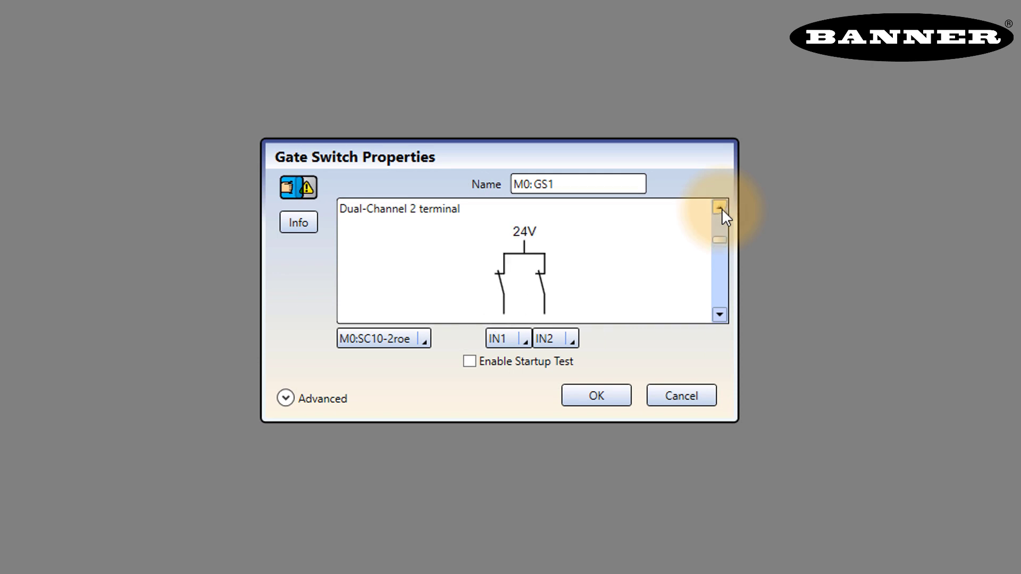
left_click(720, 209)
left_click(720, 208)
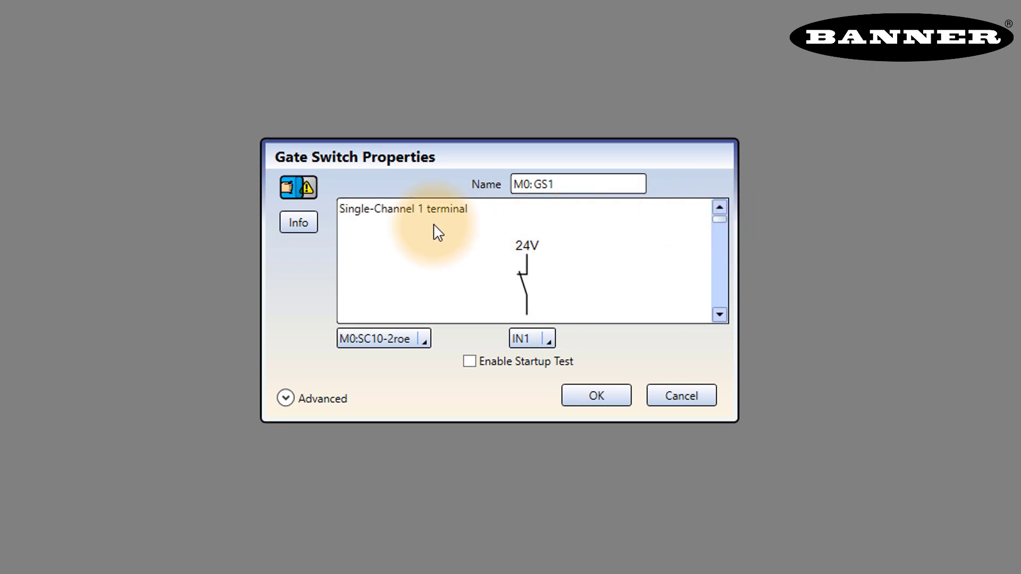
left_click(717, 315)
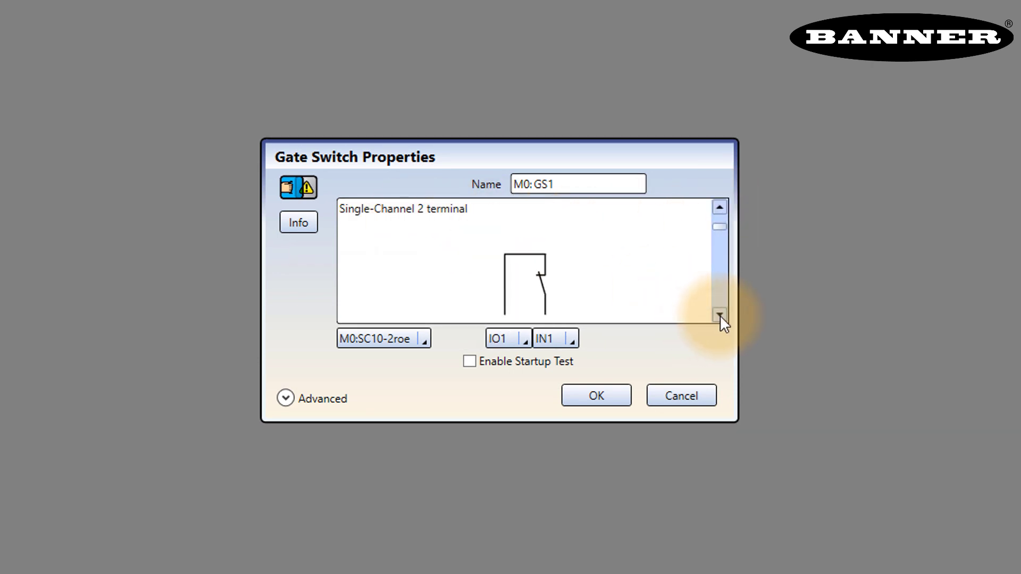
left_click(720, 315)
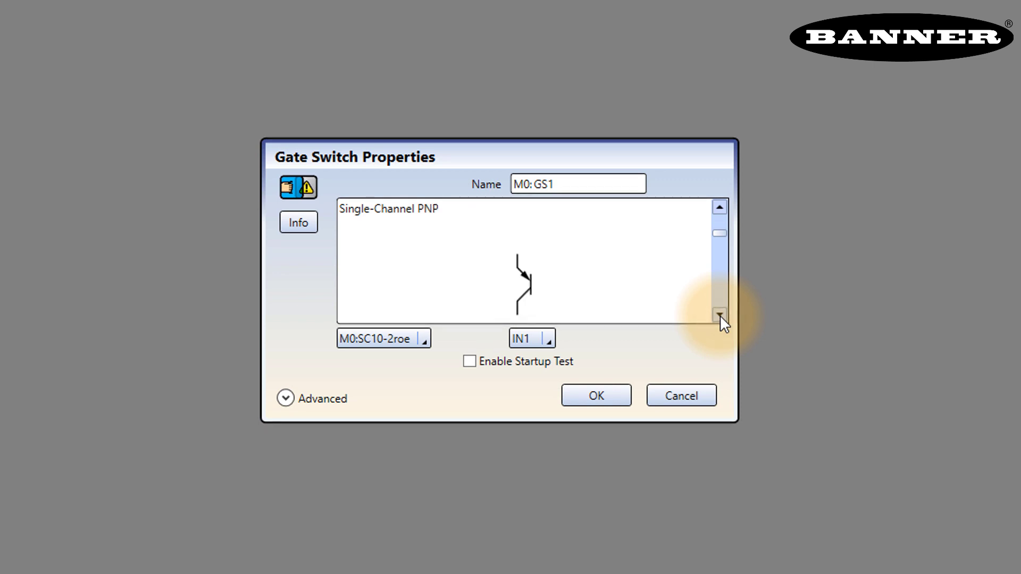
left_click(720, 315)
left_click(720, 315)
left_click(720, 315)
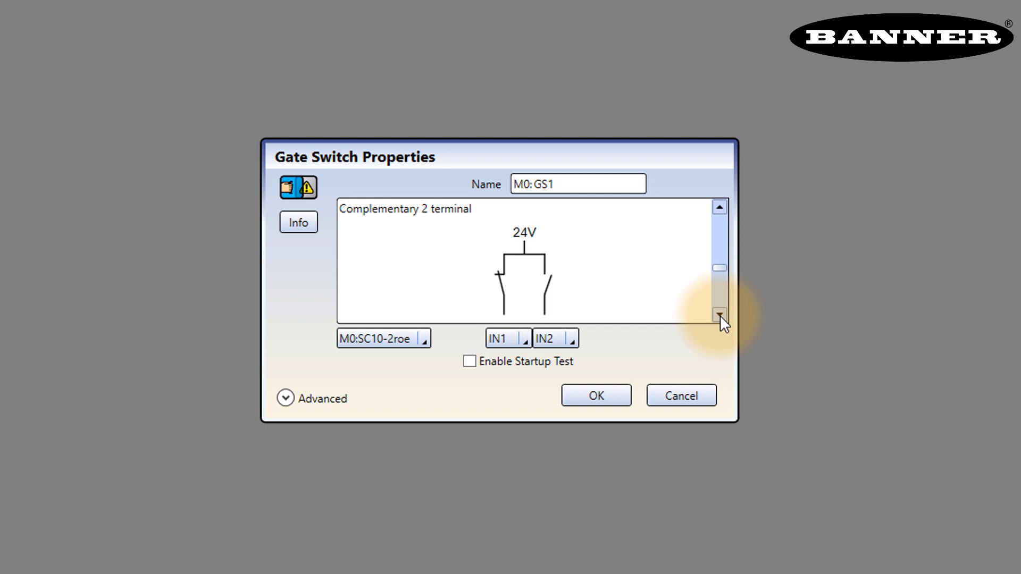
left_click(720, 315)
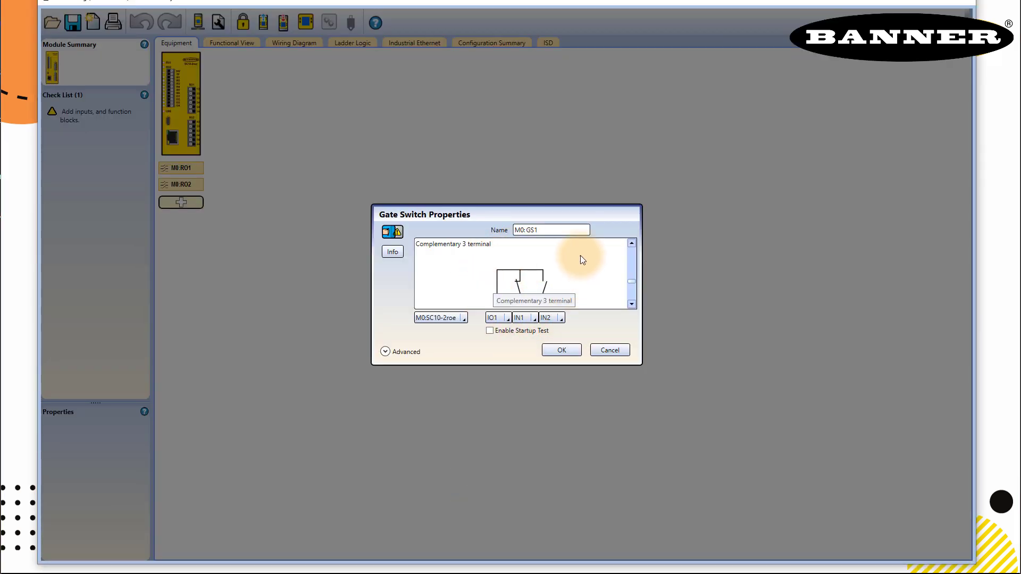
Rename gate switch GS1 to MagSwitch and add it to the equipment list.
left_click(565, 232)
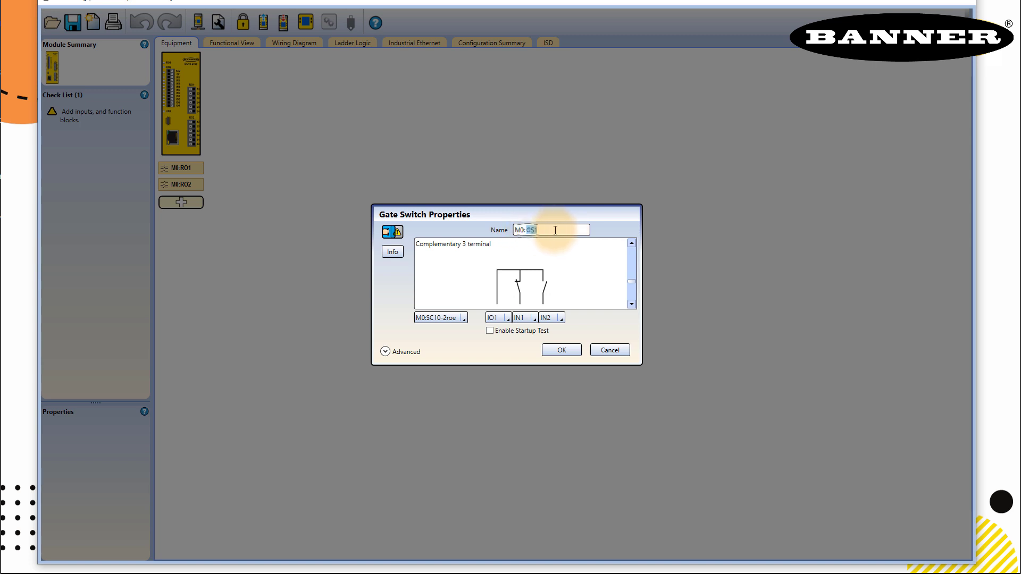
double_click(556, 231)
type("MagSwitch")
left_click(553, 351)
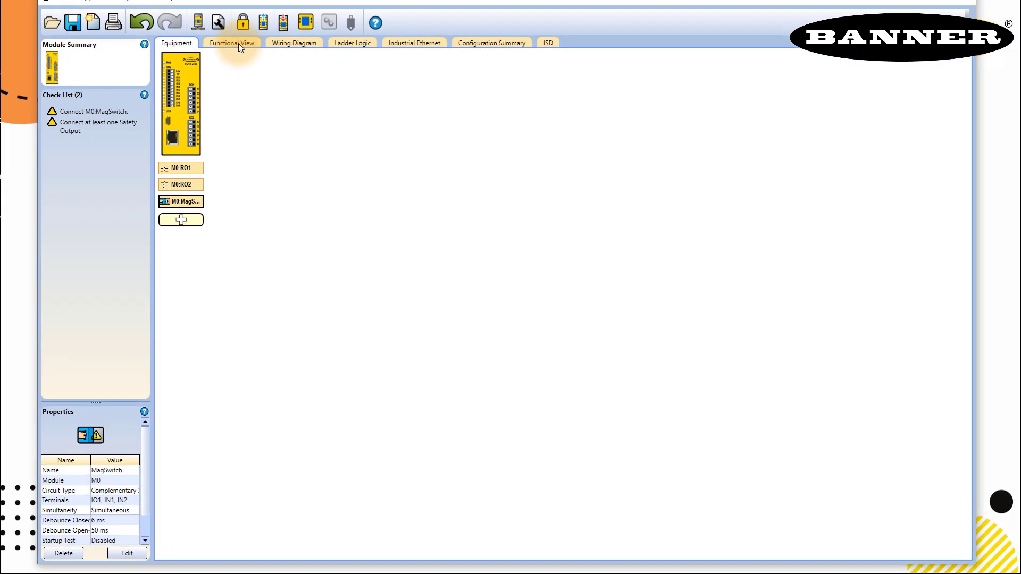
In the Functional View, connect M0:MagSwitch's output to the IN terminal of relay M0:RO1.
left_click(239, 43)
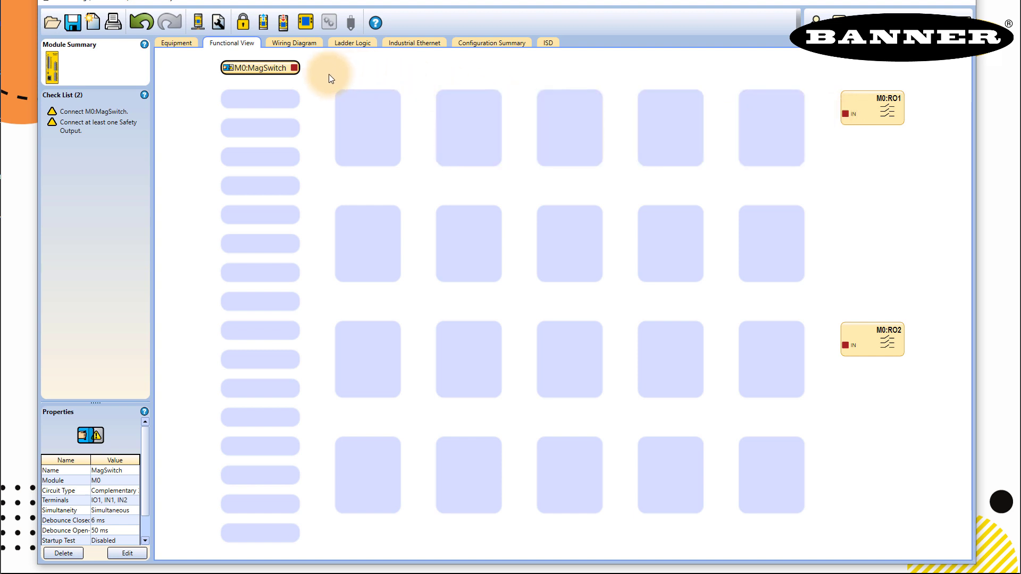
left_click_drag(295, 68, 845, 114)
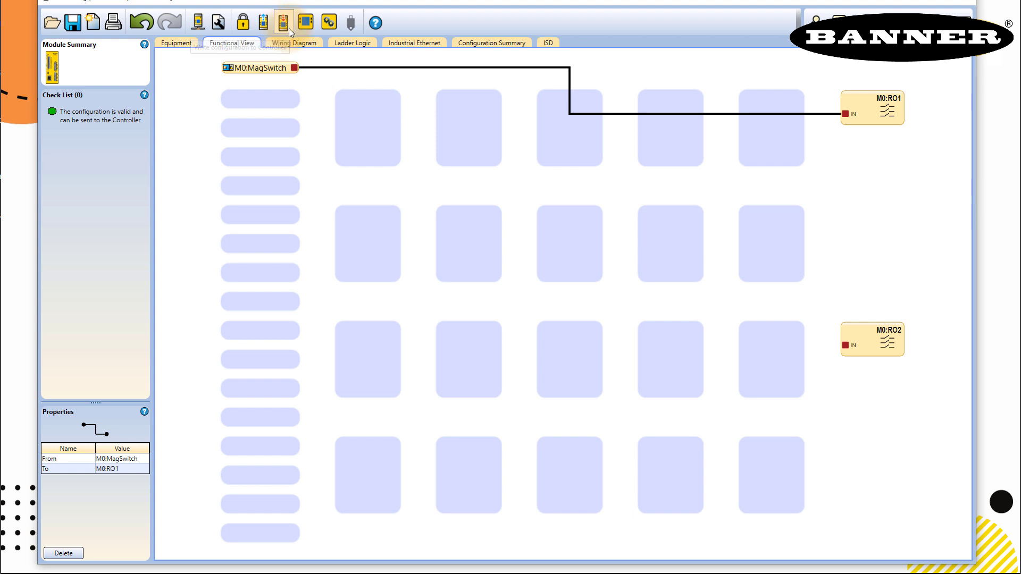
Start writing to the controller, saving the project over Task1.xsc in Projects first.
left_click(289, 29)
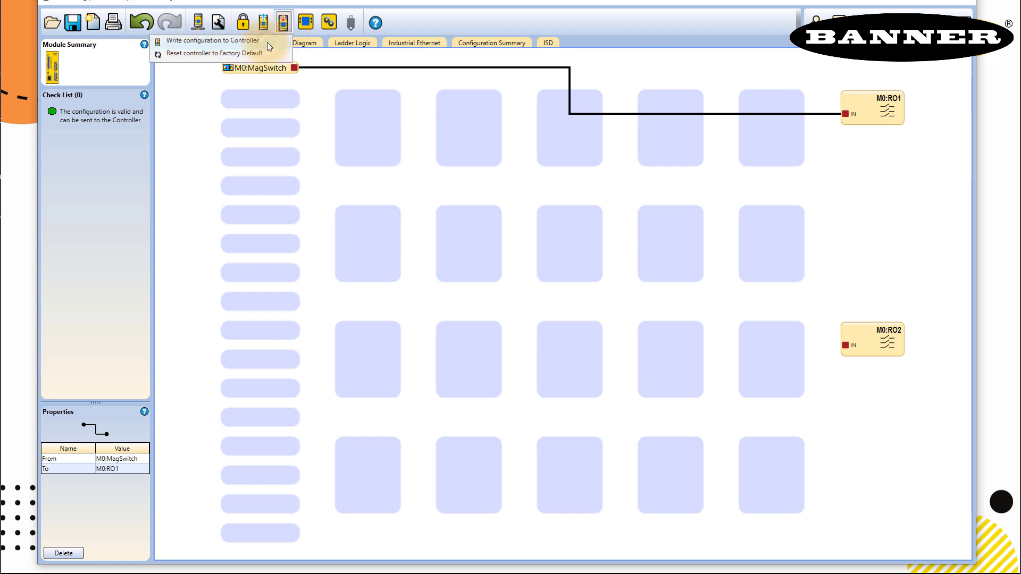
left_click(268, 42)
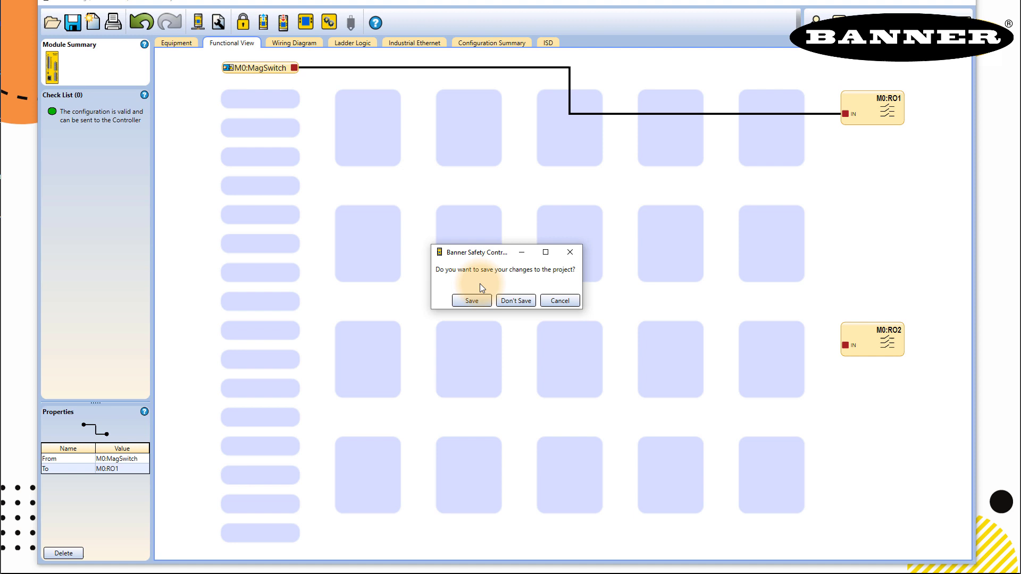
left_click(472, 301)
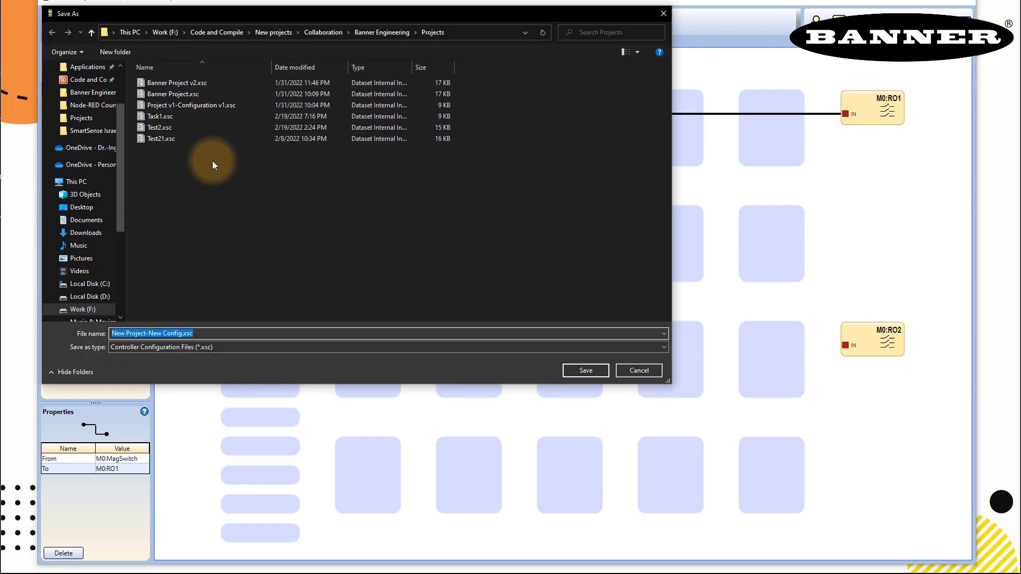
left_click(155, 117)
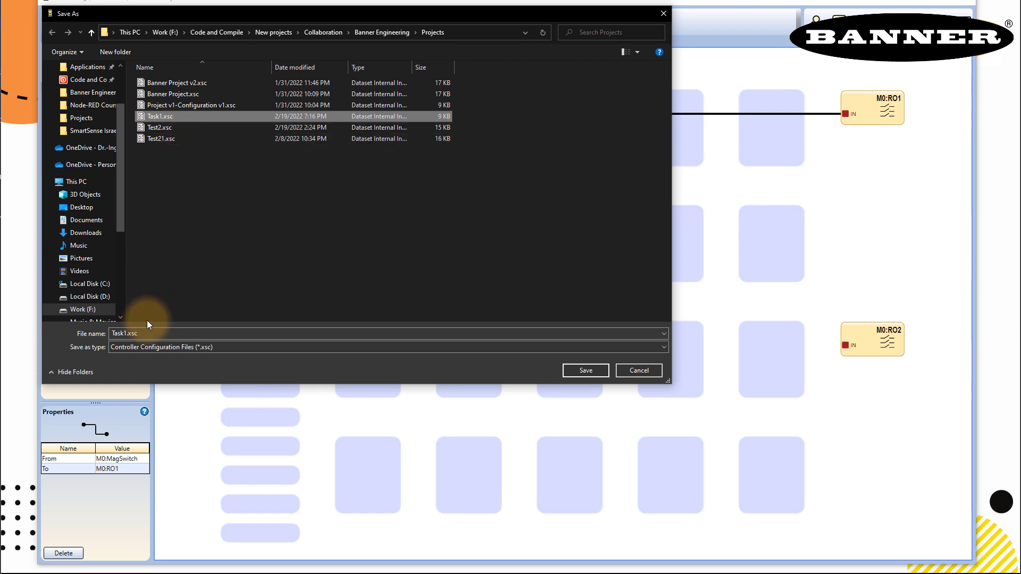
left_click(572, 372)
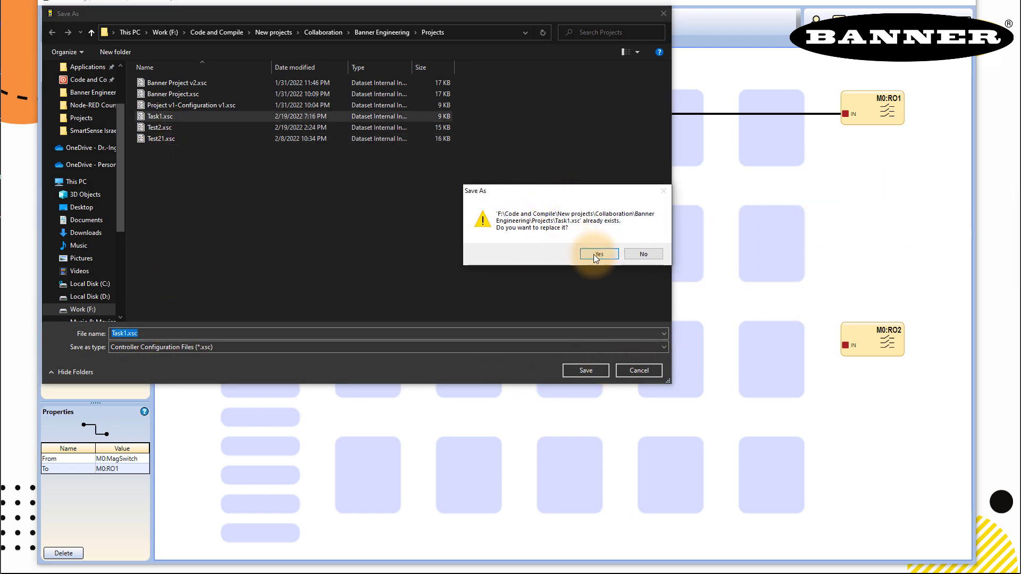
Replace Task1.xsc, enter the controller password and accept switching into configuration mode.
left_click(594, 255)
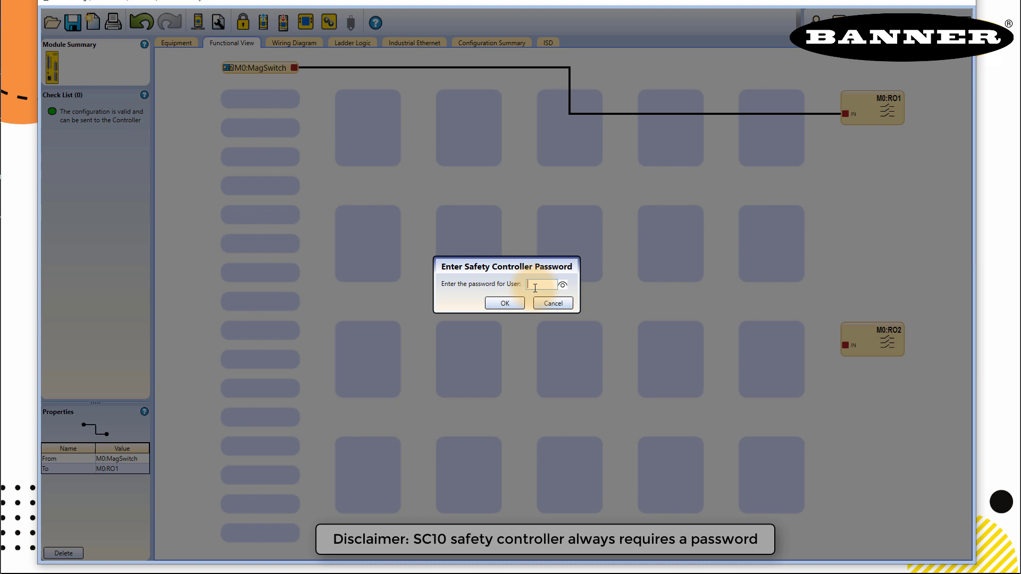
type("1901")
left_click(505, 304)
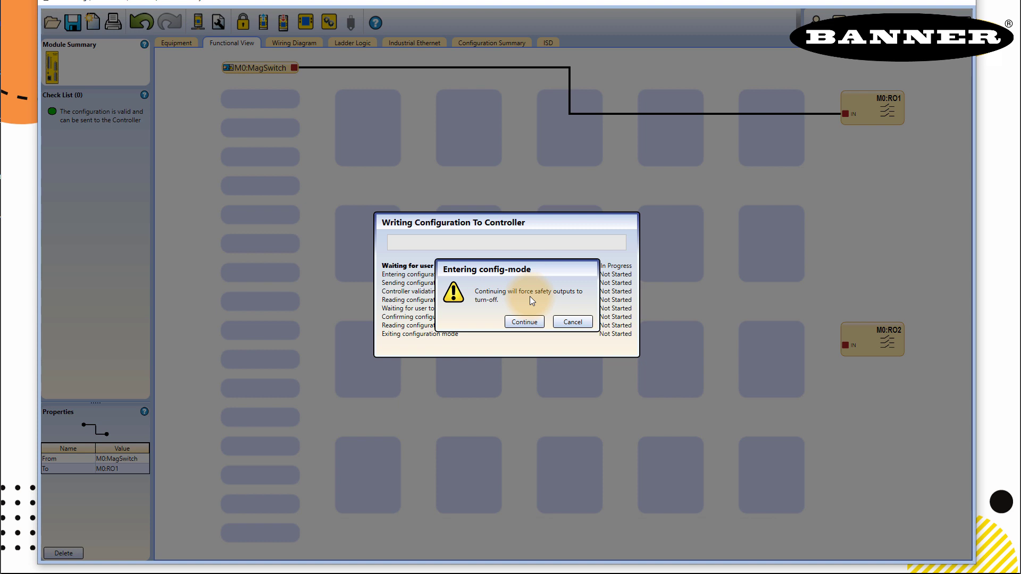
left_click(521, 325)
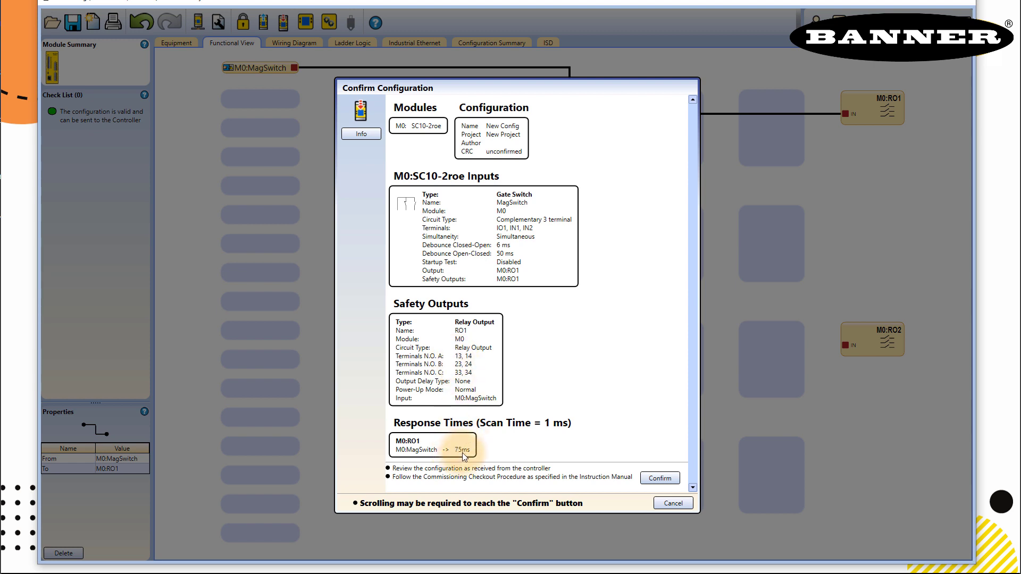
Confirm the read-back configuration, keep the existing controller password and close the notices.
left_click(644, 478)
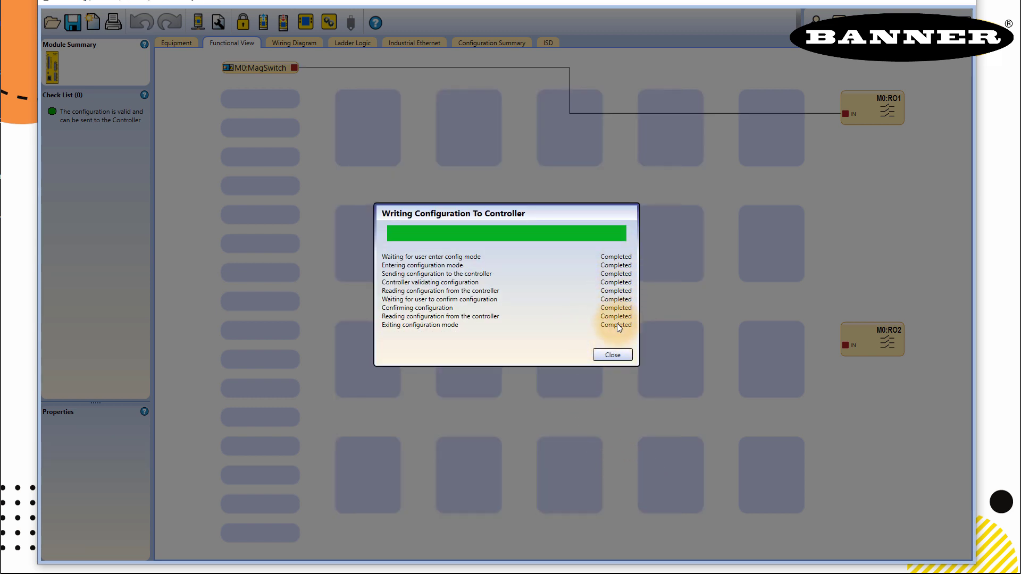
left_click(612, 355)
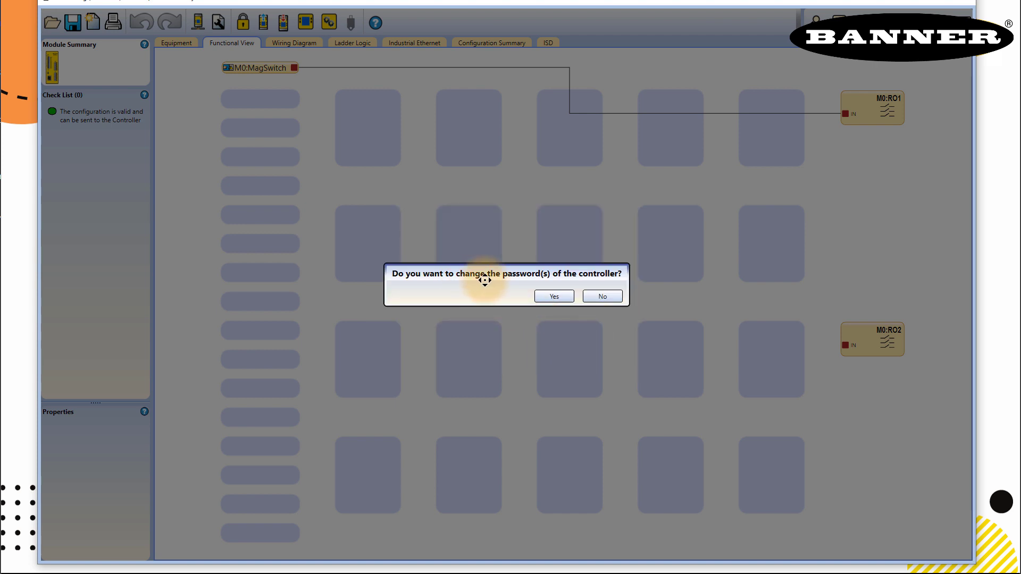
left_click(603, 296)
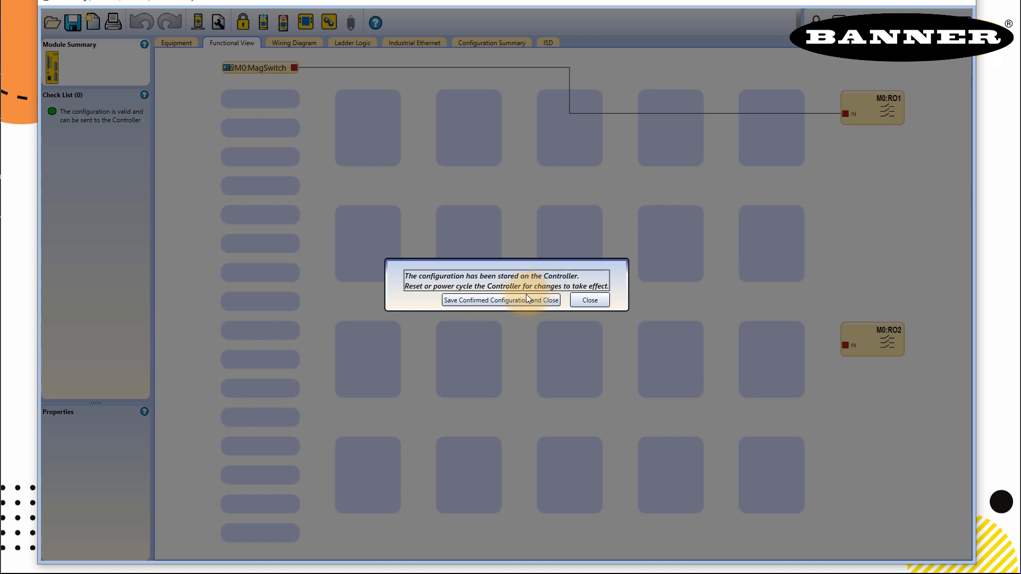
left_click(590, 301)
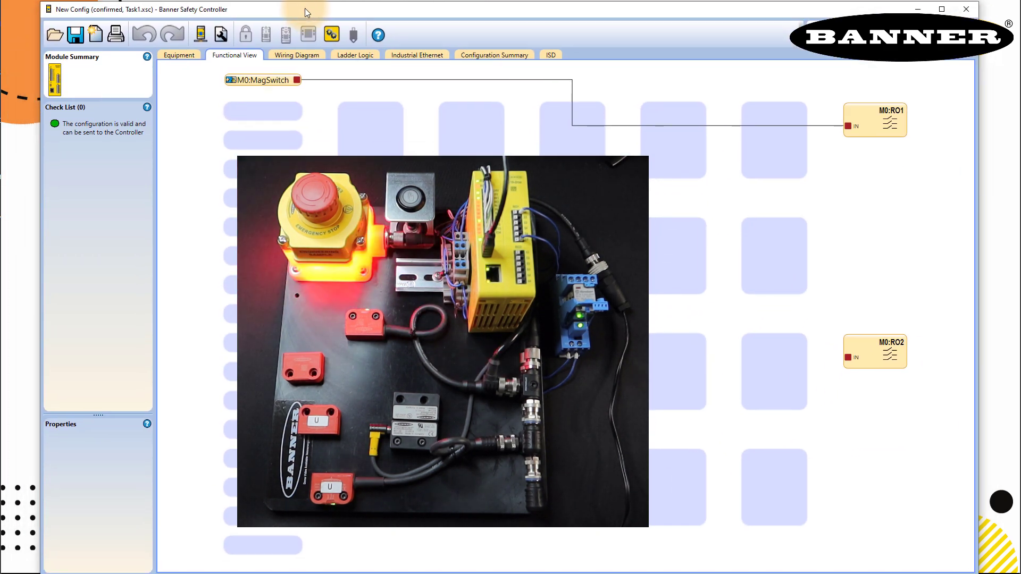
Return focus to the configuration window and start Live Mode monitoring.
mouse_move(479, 572)
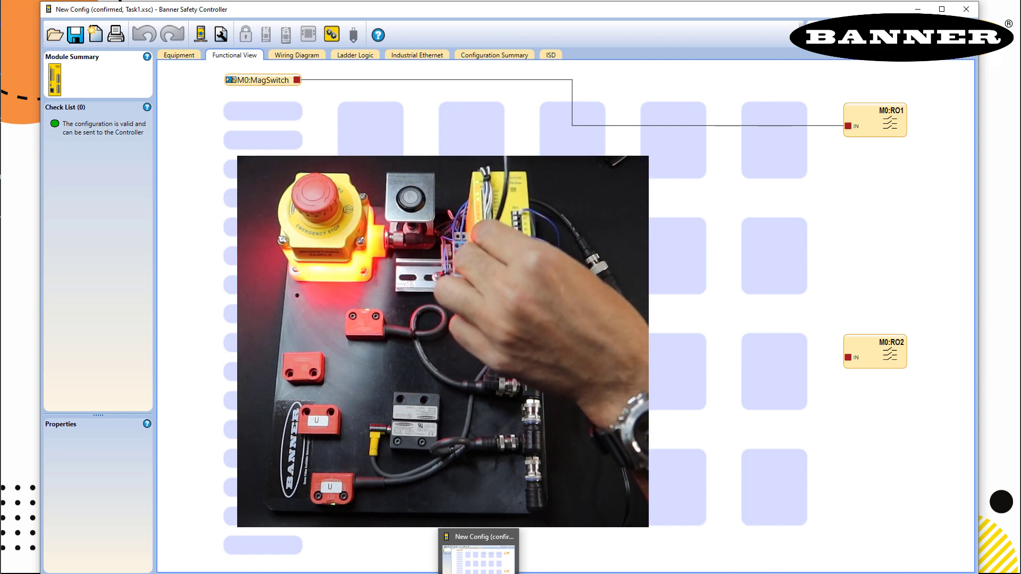
left_click(307, 33)
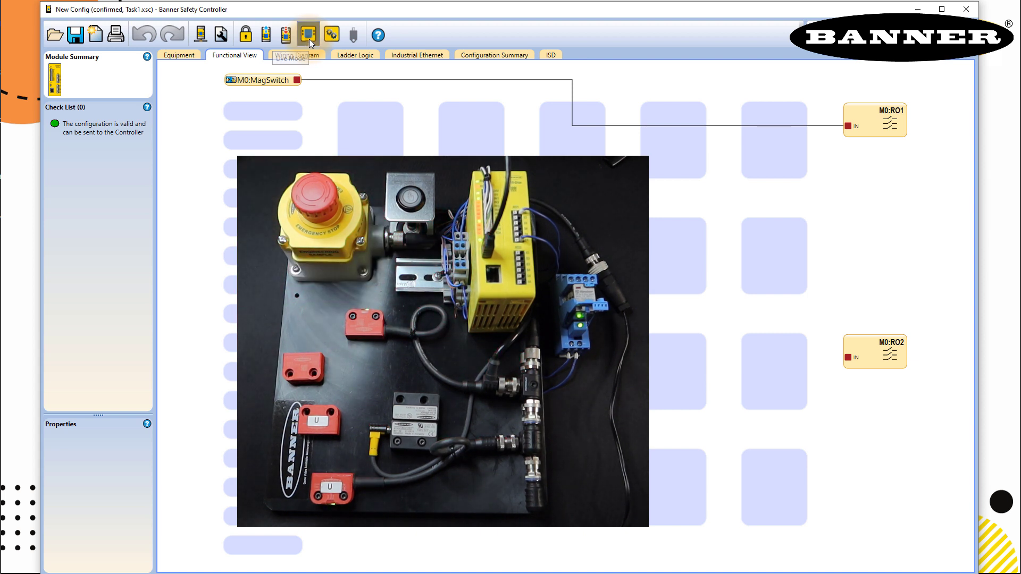
left_click(309, 36)
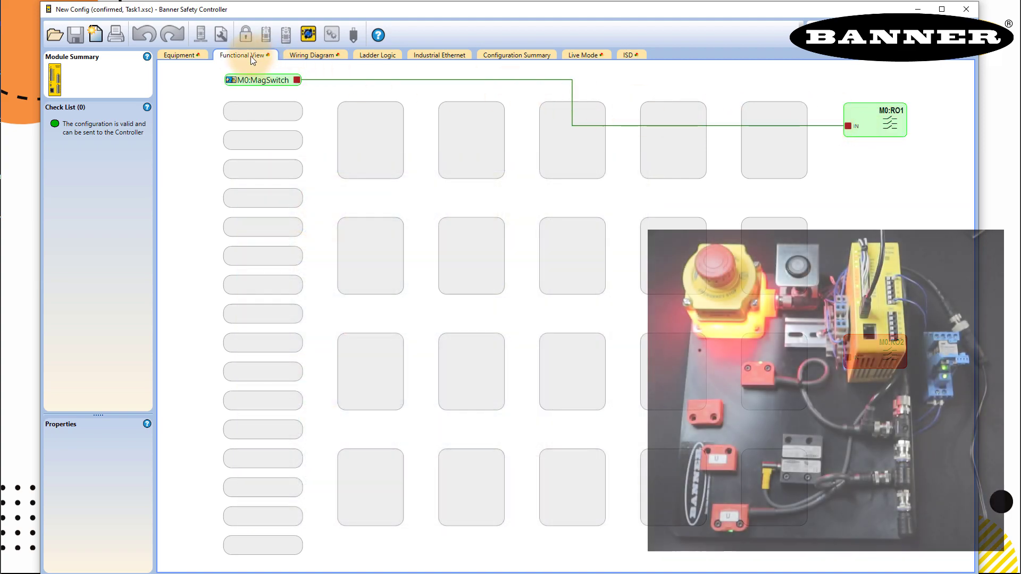
Check the Wiring Diagram, then the Live Mode page showing Normal mode, MagSwitch Run and RO1 On.
left_click(308, 55)
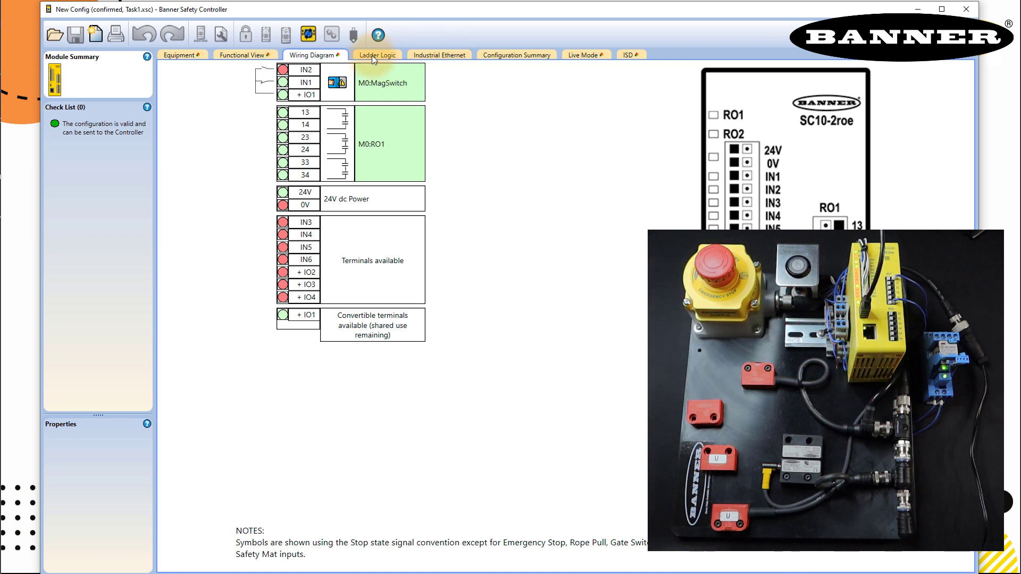
left_click(585, 55)
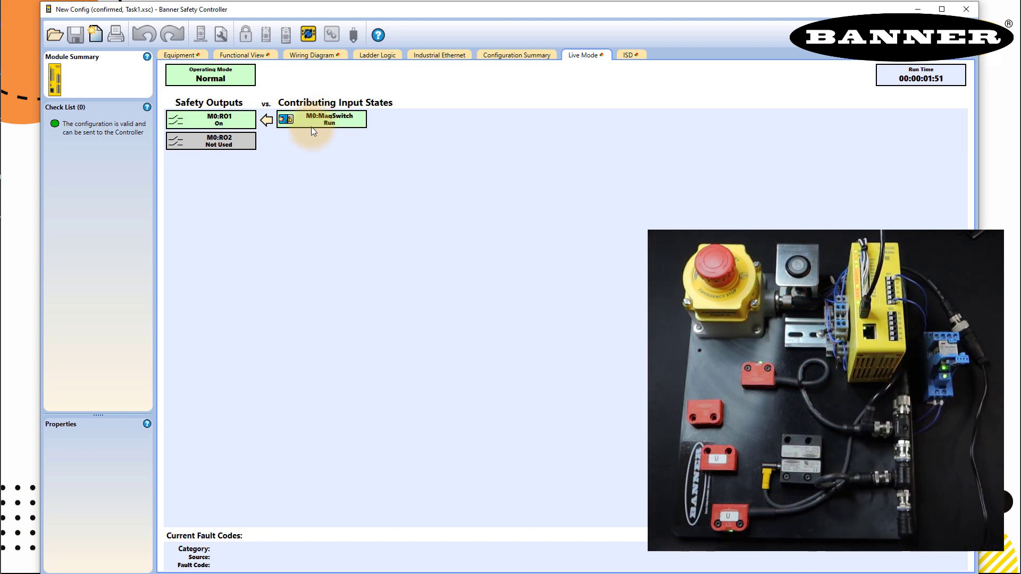
left_click(628, 56)
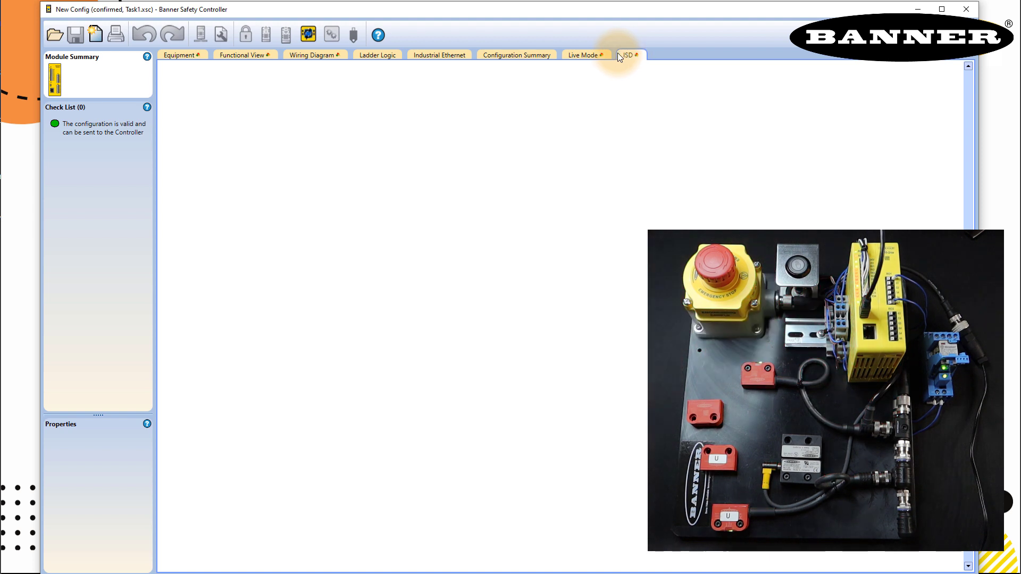
left_click(579, 55)
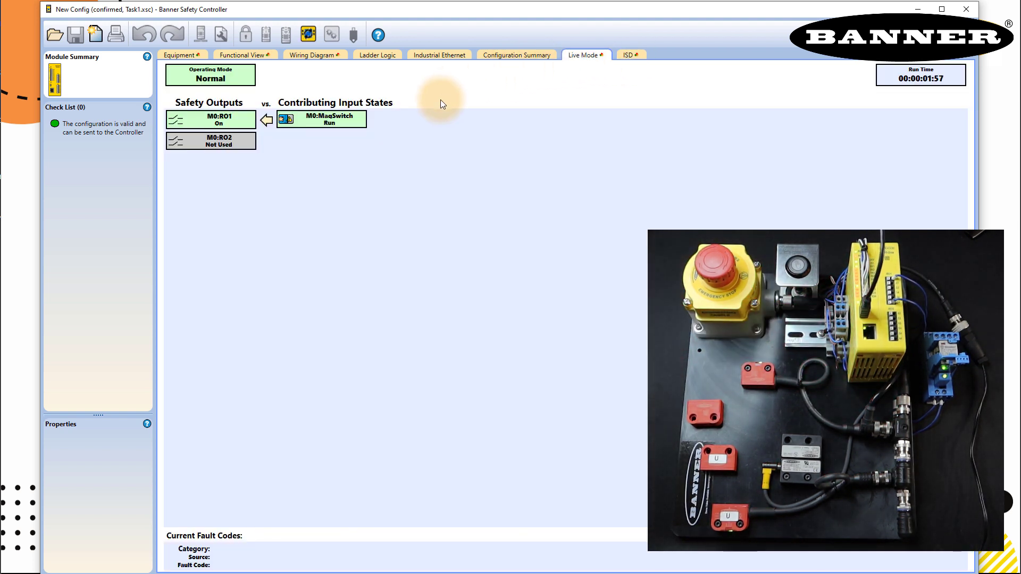